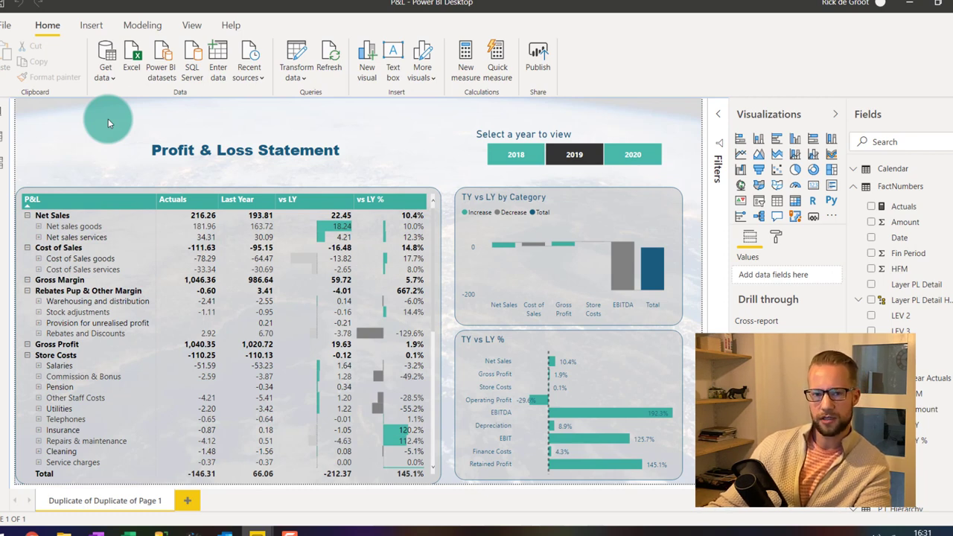
Give the Actuals measure the format 0.0 so values show one decimal place
left_click(948, 206)
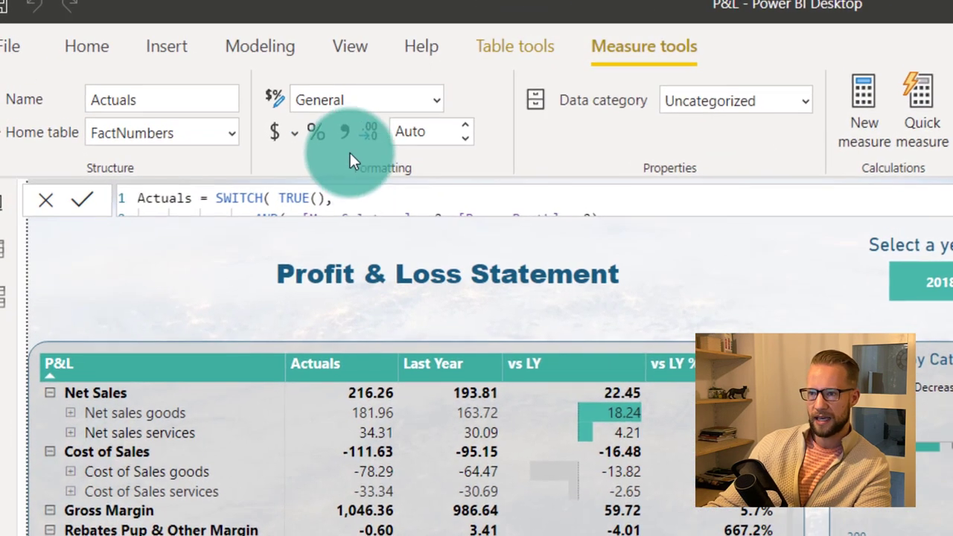
left_click(436, 97)
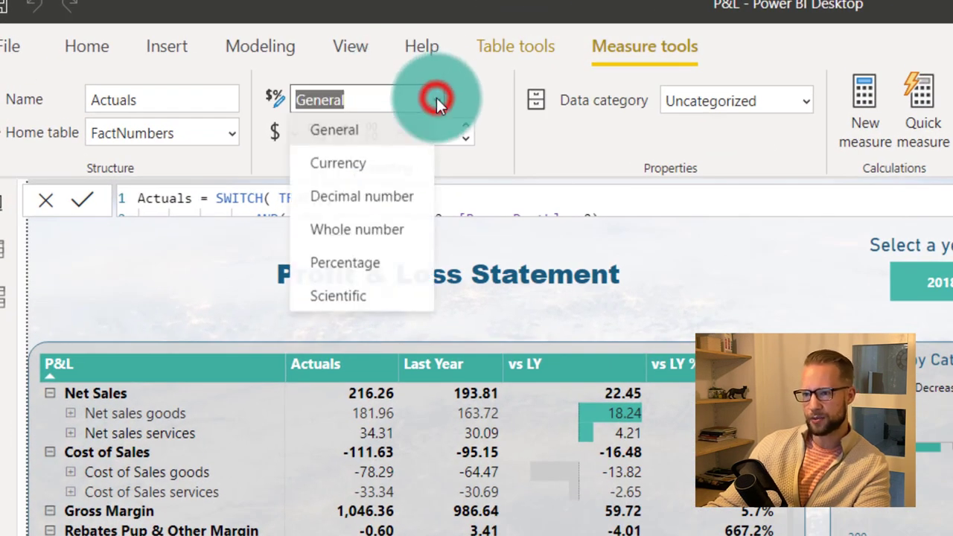
left_click(276, 329)
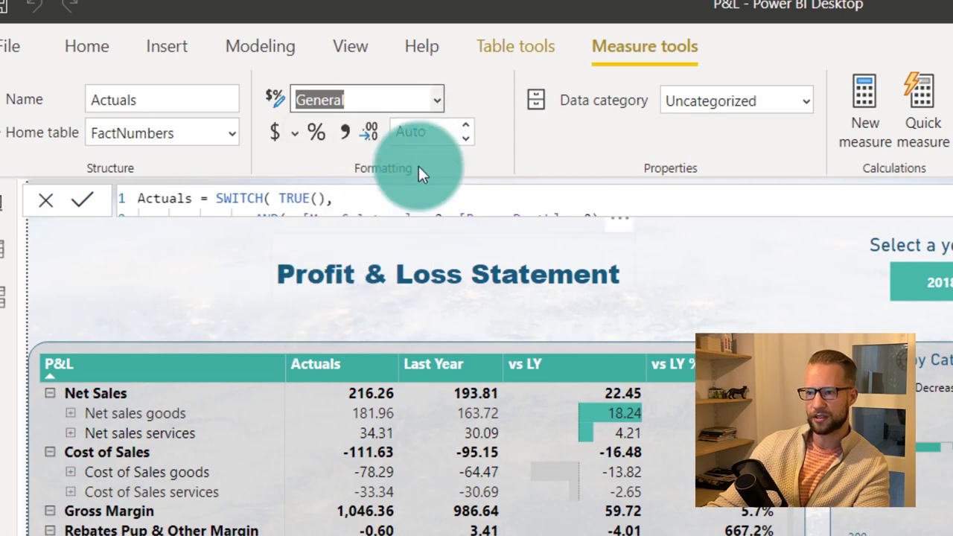
left_click(436, 104)
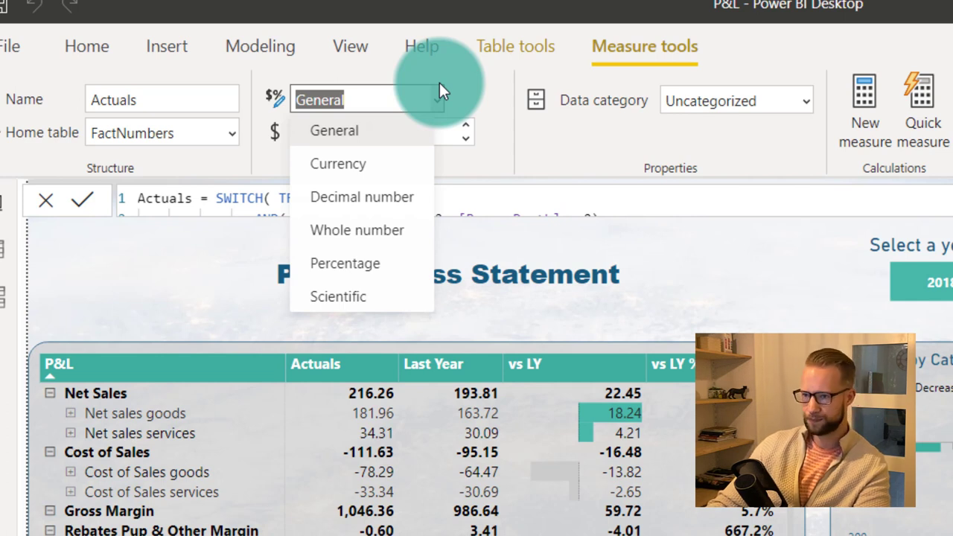
type("0.0")
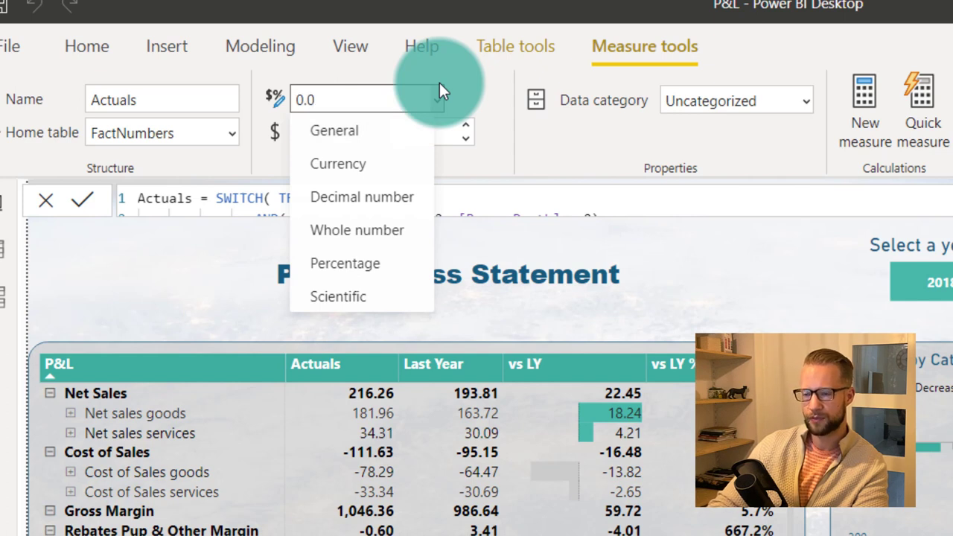
key("Escape")
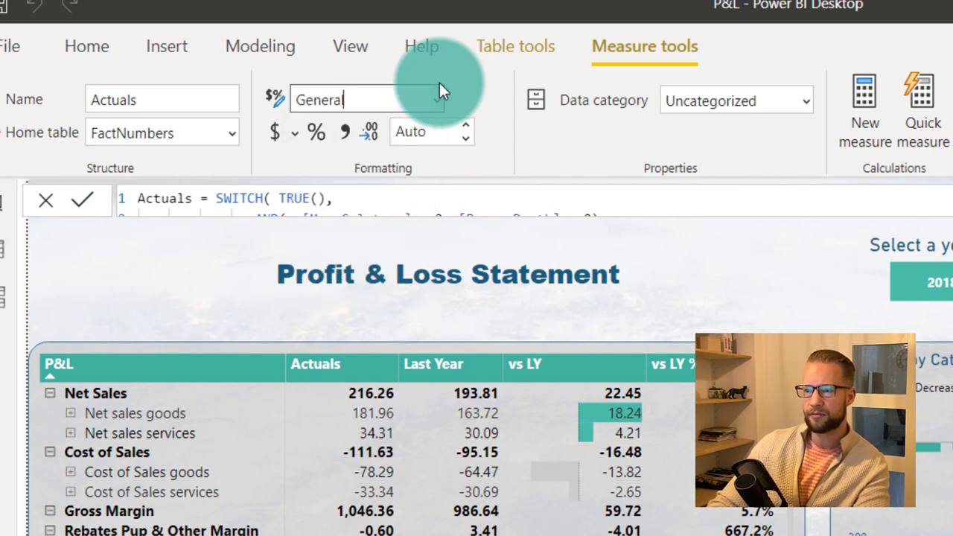
key("ctrl+a")
type("0.0")
key("Return")
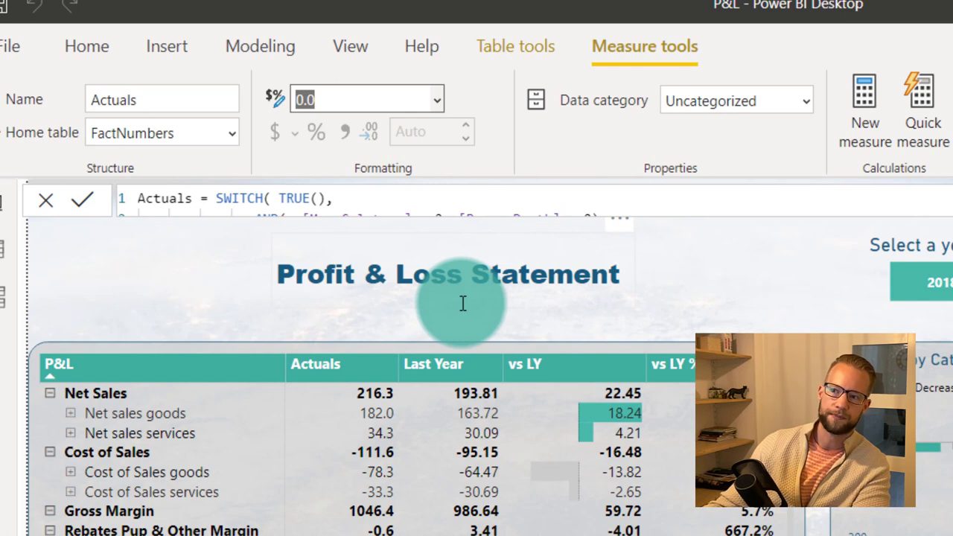
Change the Actuals format string to #,##0.0 to add thousands separators
left_click(296, 97)
type("#0.0")
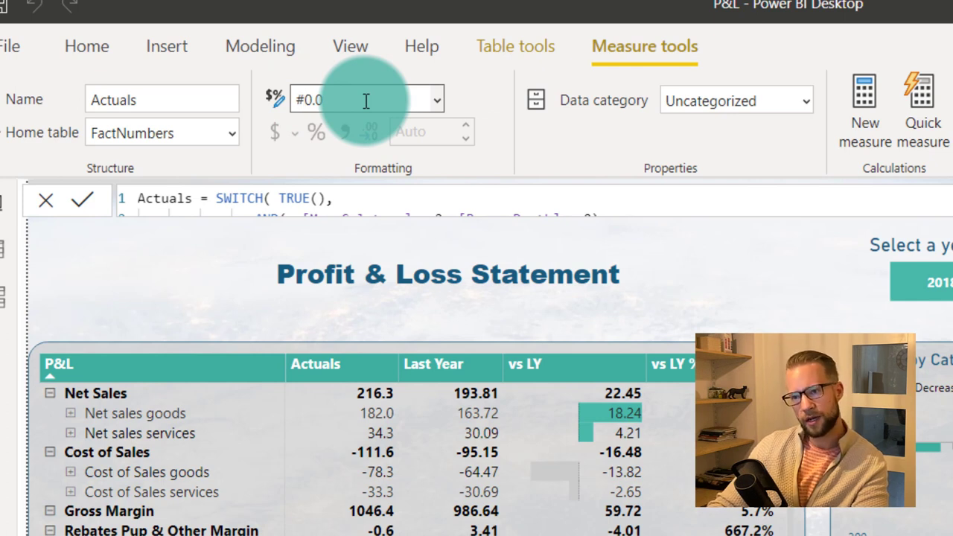
type(",##")
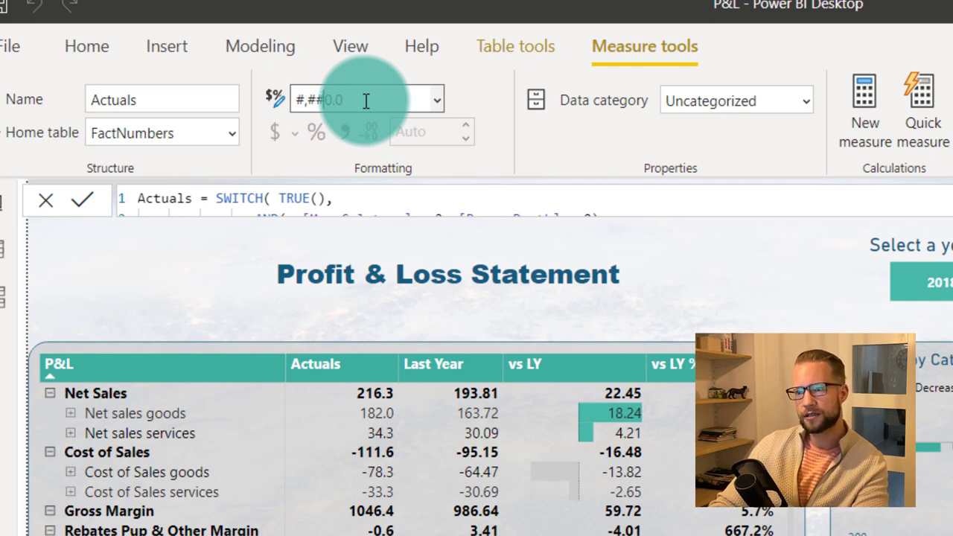
key("Right")
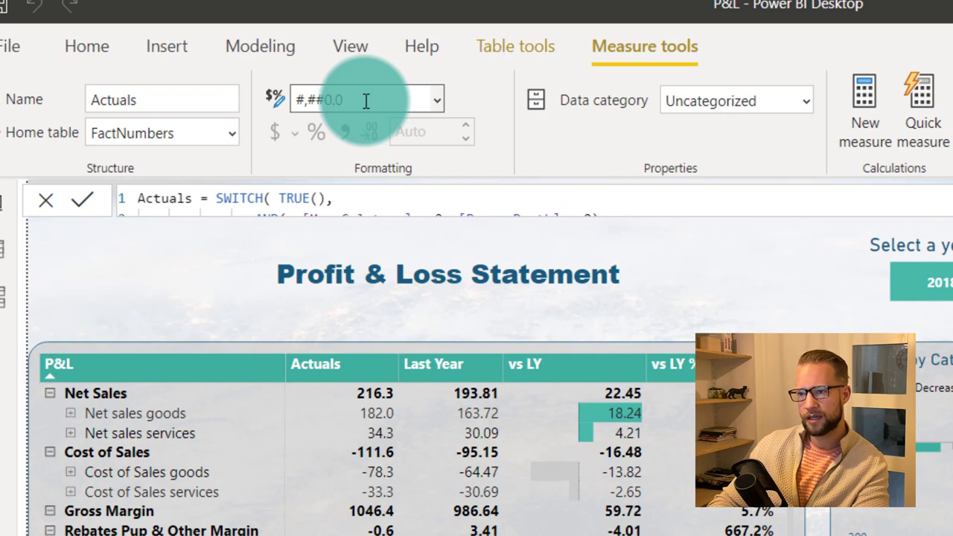
key("Right")
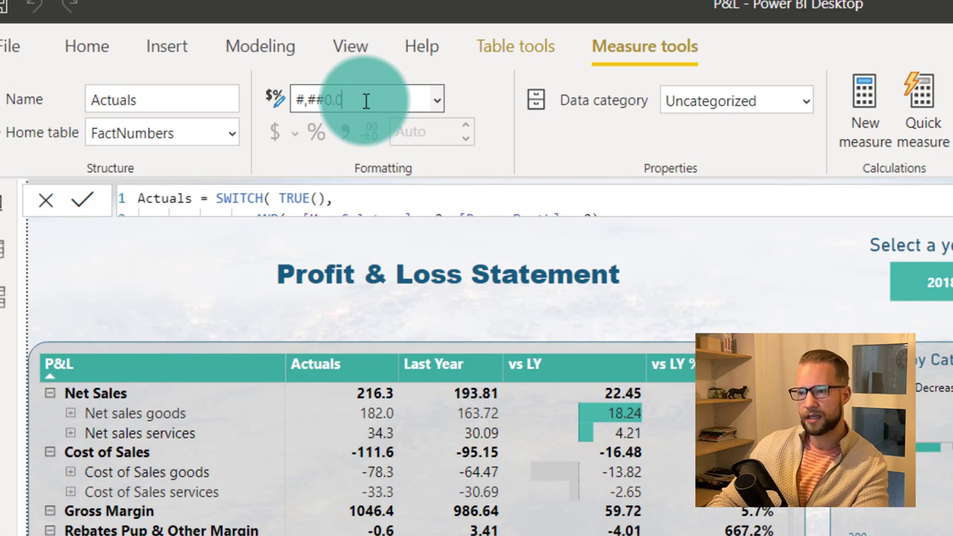
key("ctrl+a")
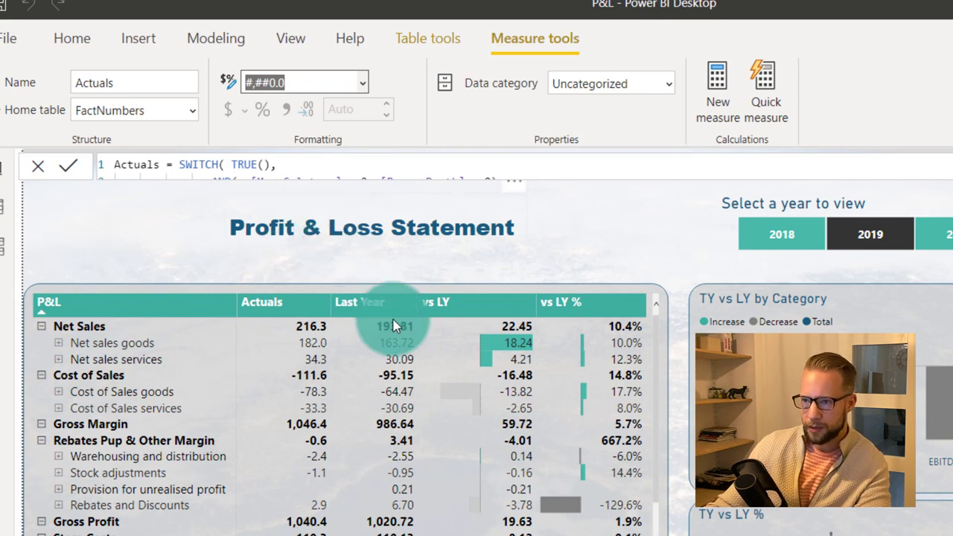
Append ; (#,##0.0) to the Actuals format so negatives show in parentheses
left_click(304, 83)
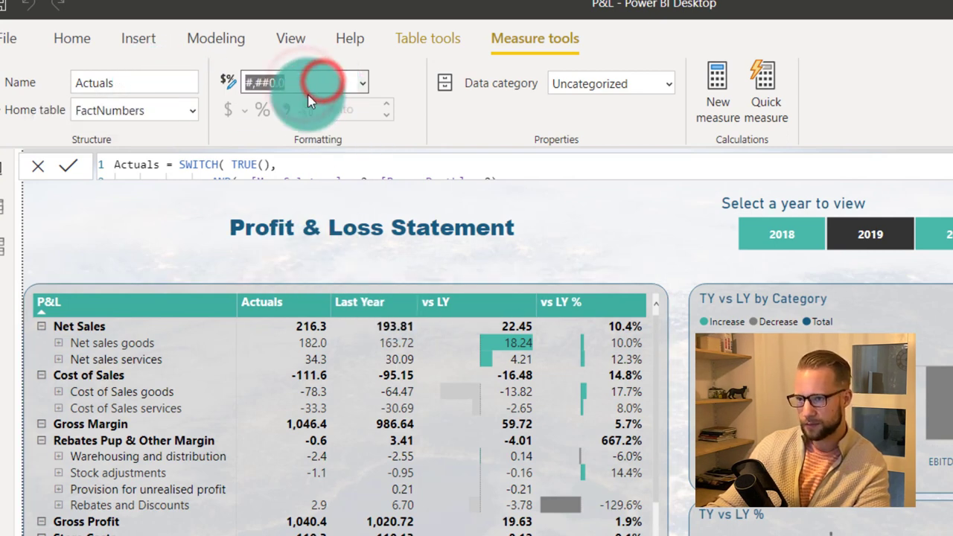
left_click(323, 83)
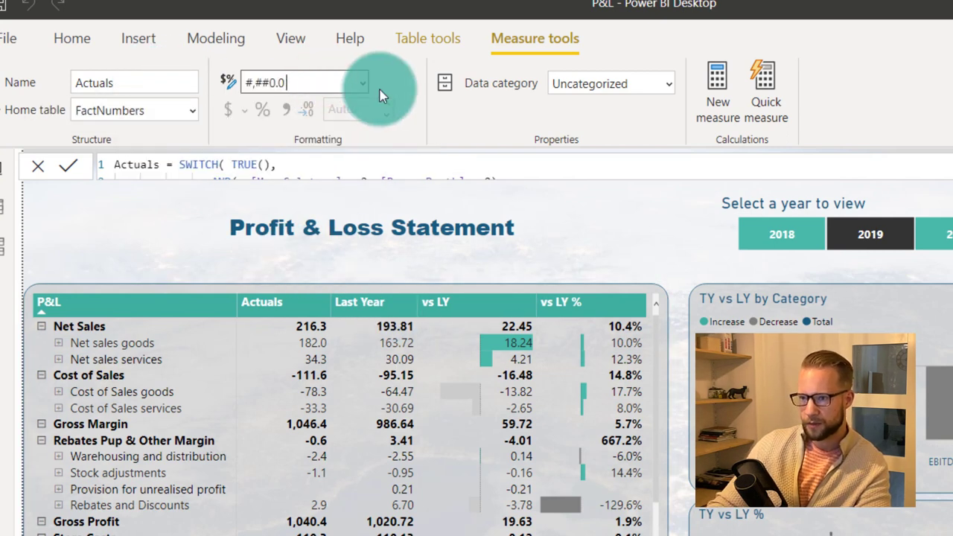
type(";")
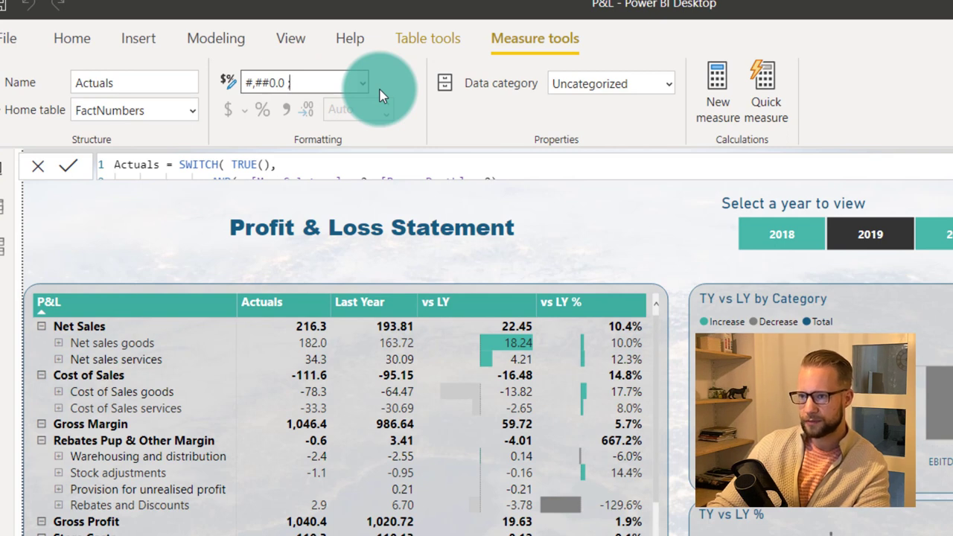
type(" (#,##0.0")
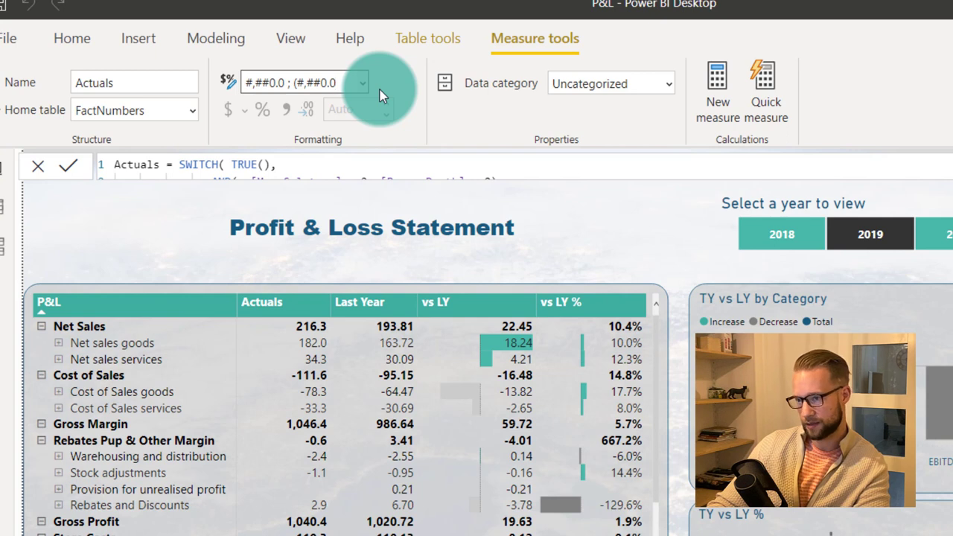
type(")")
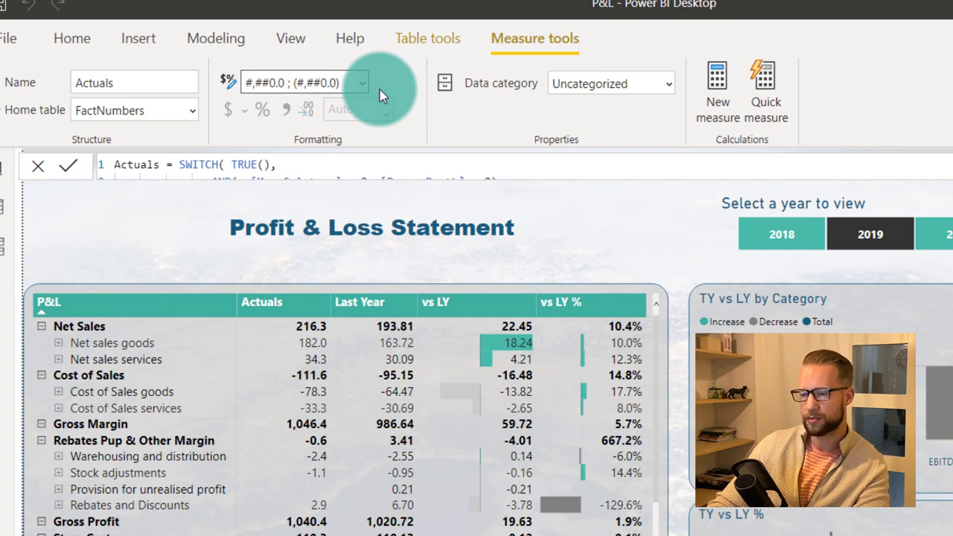
key("Return")
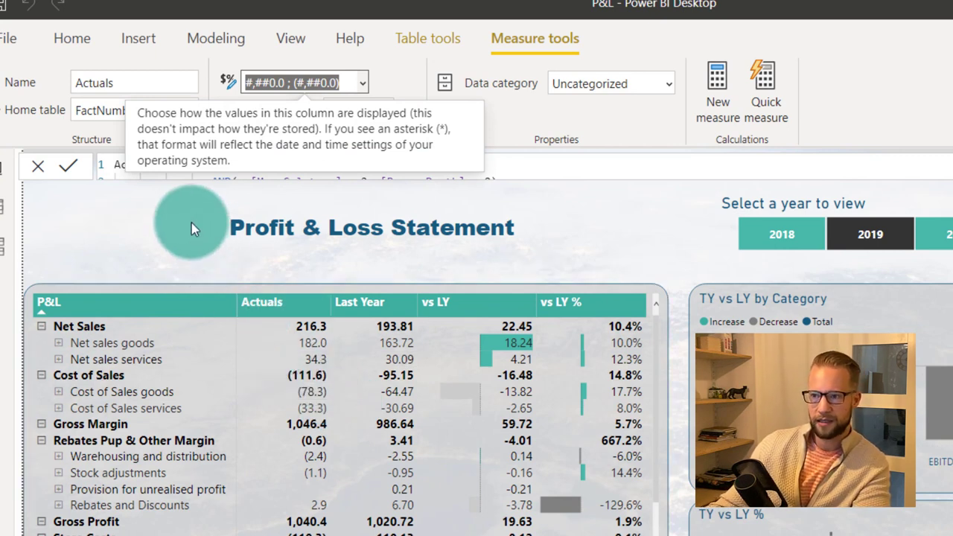
Append ; - to the Actuals format so zero values display as a dash
left_click(349, 82)
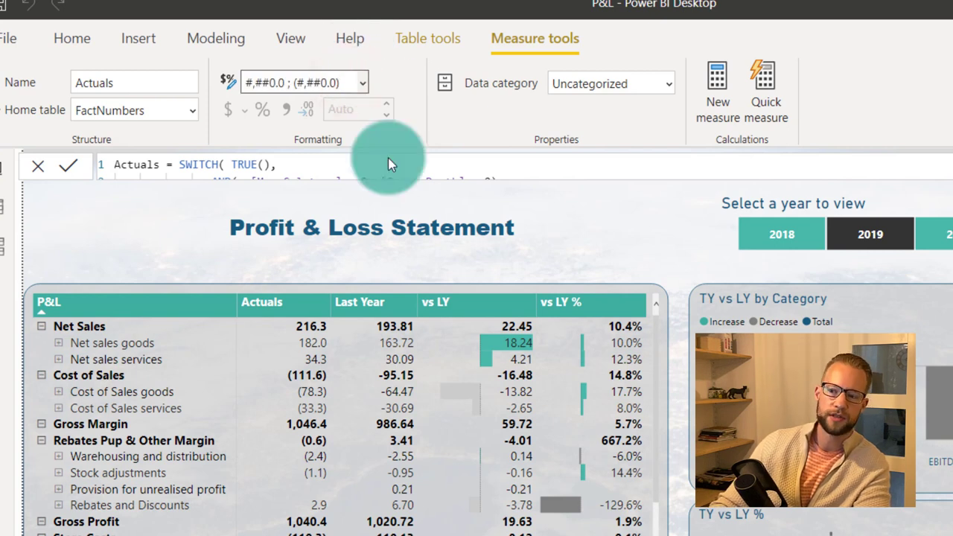
type(";")
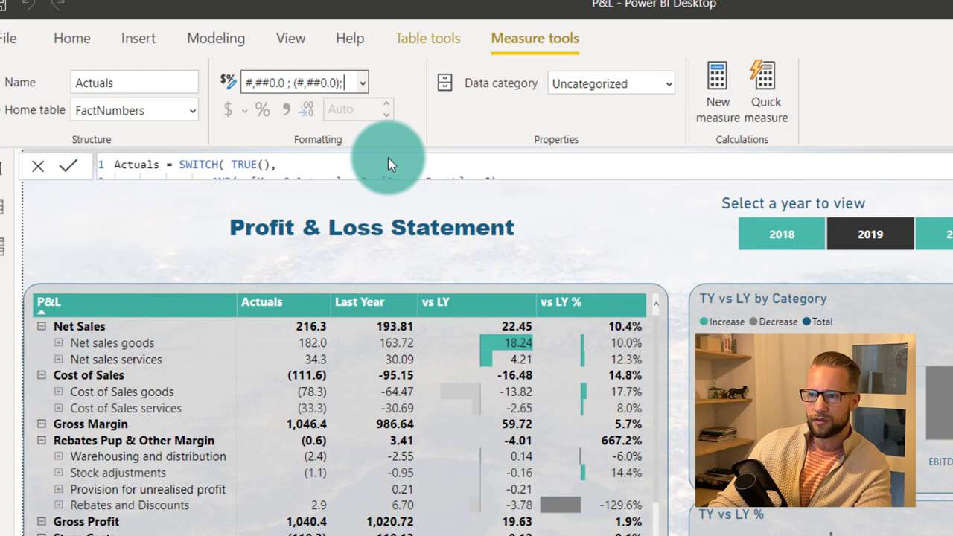
type(" -")
key("Return")
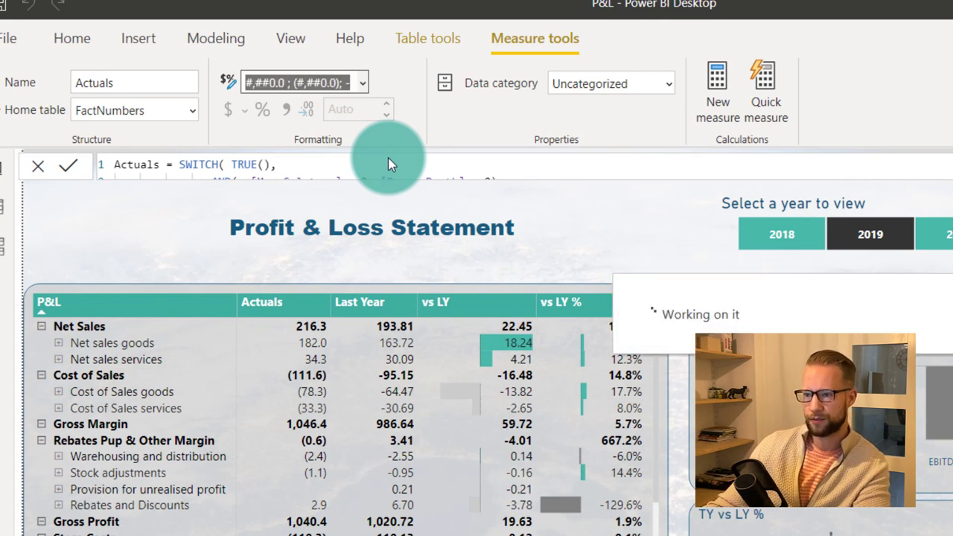
scroll(466, 437, "down", 5)
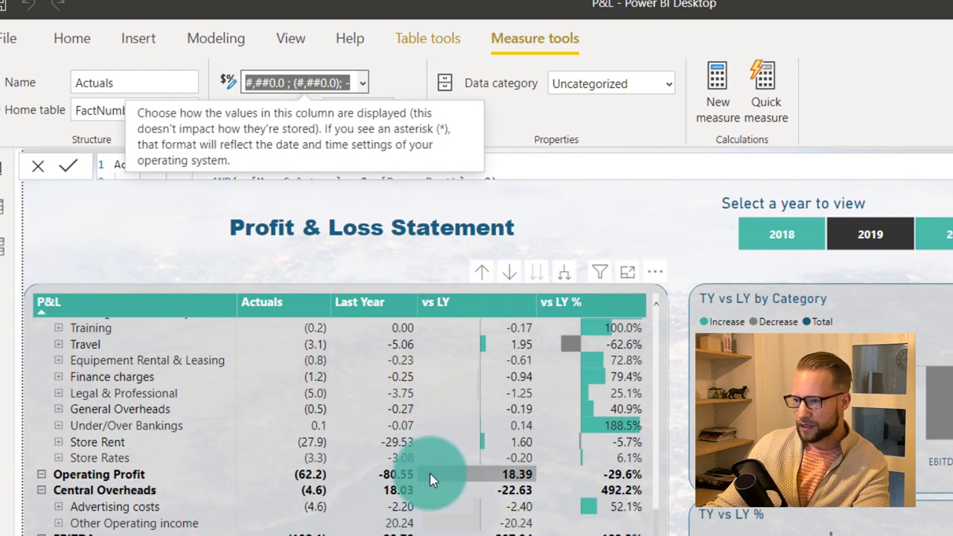
scroll(405, 480, "up", 5)
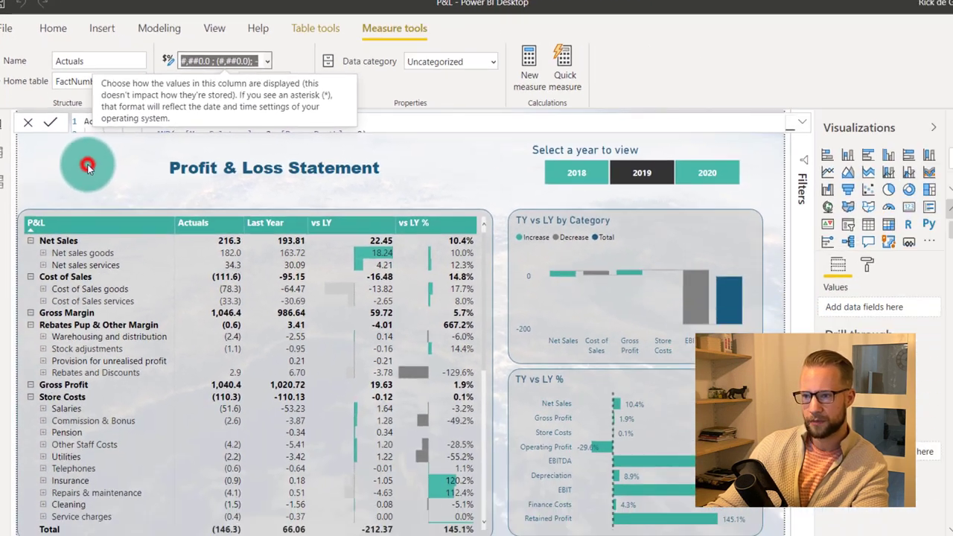
Select the P&L matrix and open the Actuals field's options in the Values well
left_click(118, 221)
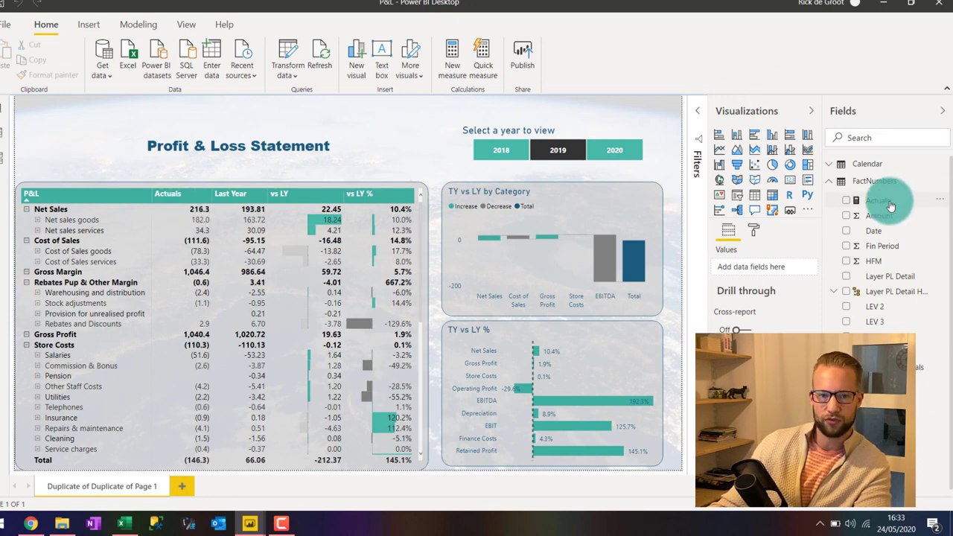
left_click_drag(891, 204, 428, 209)
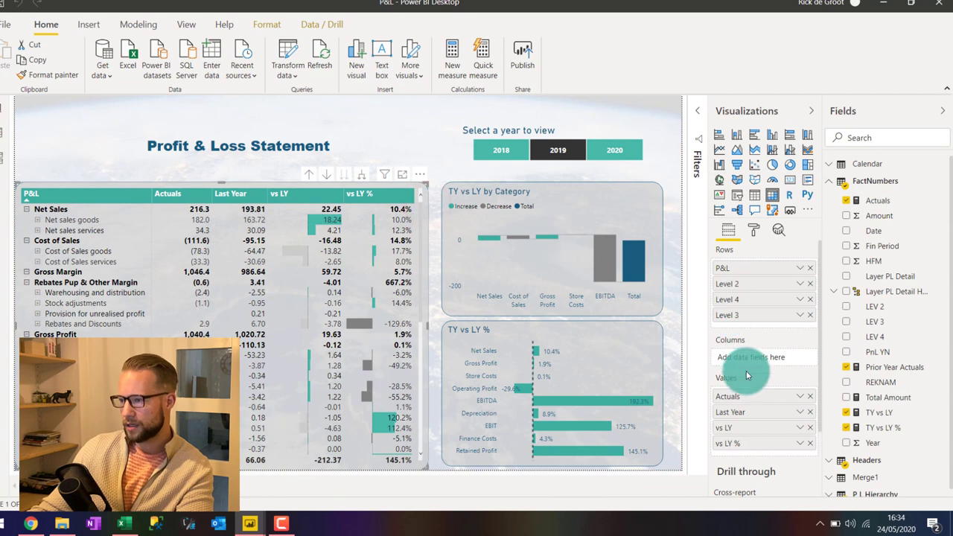
left_click(800, 396)
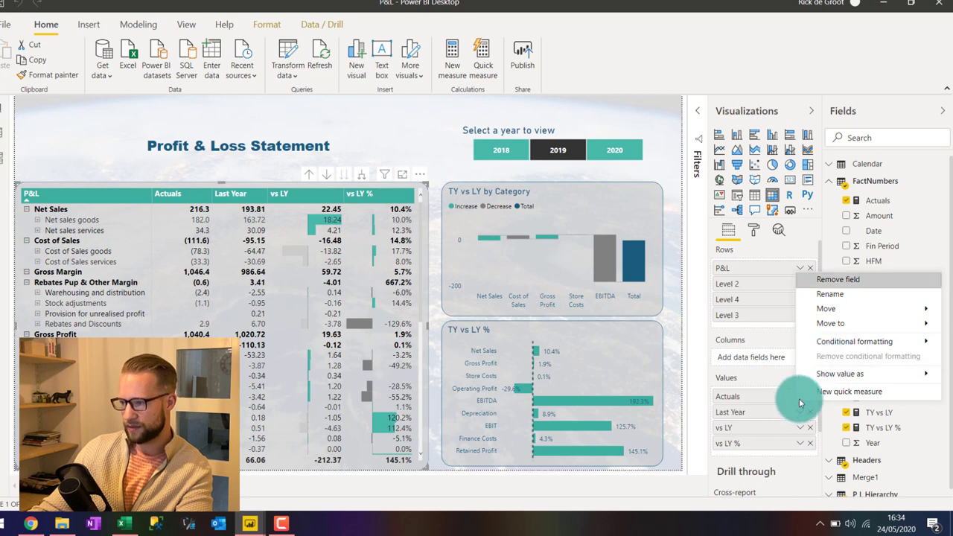
Open Font color conditional formatting for Actuals, applied to values and totals
mouse_move(825, 341)
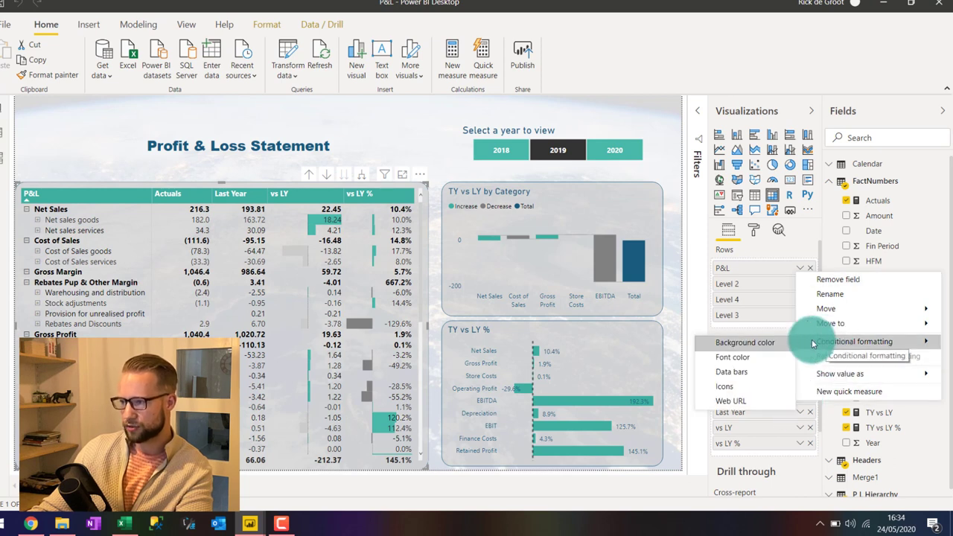
left_click(748, 362)
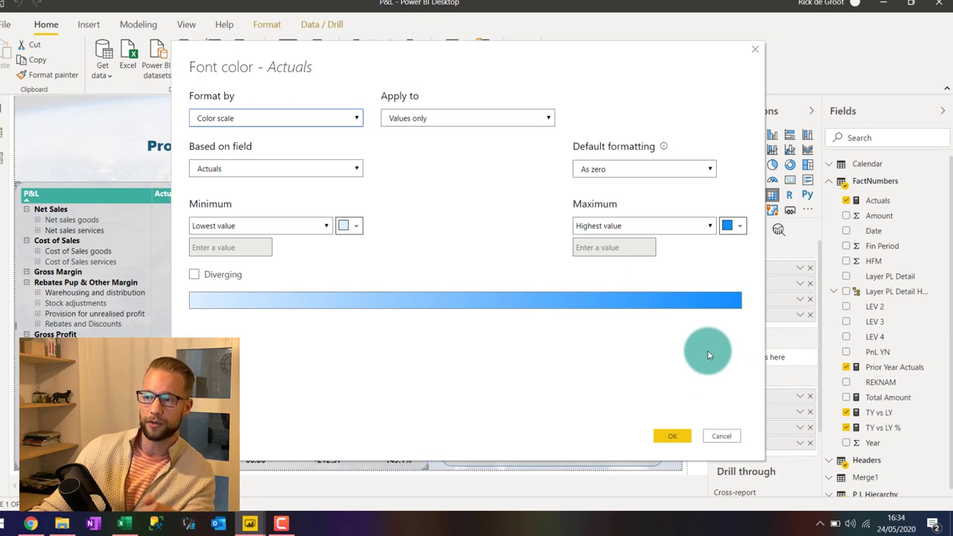
left_click(443, 121)
left_click(435, 143)
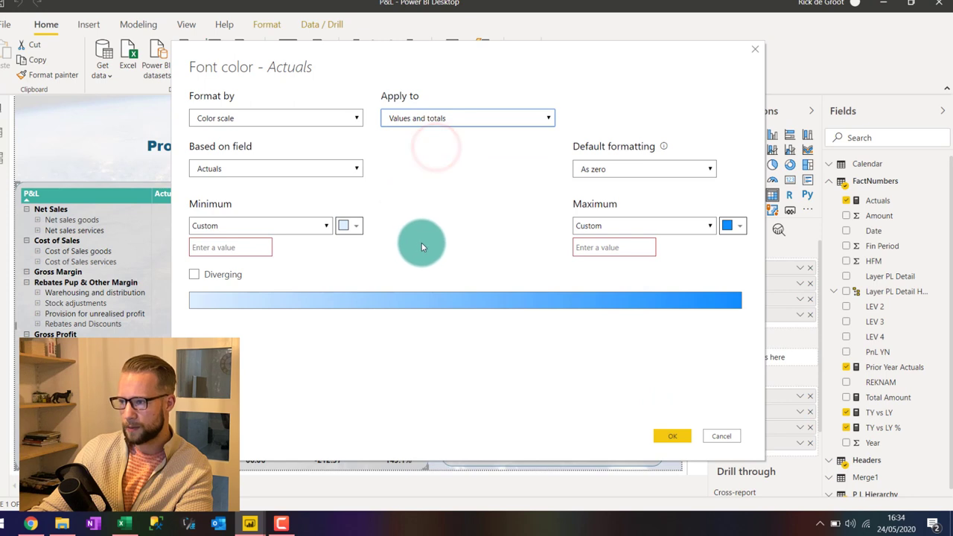
Set a red minimum and black maximum colour scale, both at value 0, and confirm
left_click(729, 226)
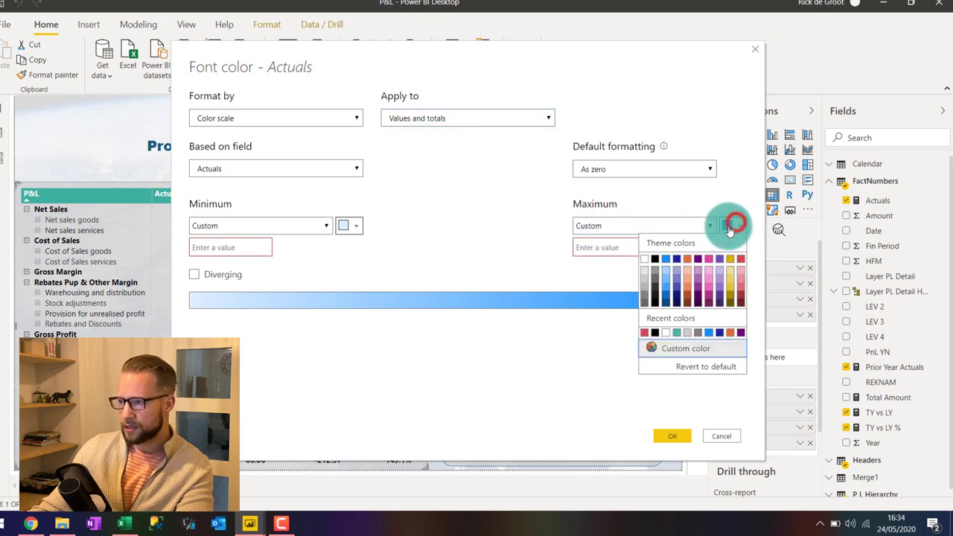
left_click(655, 259)
left_click(652, 253)
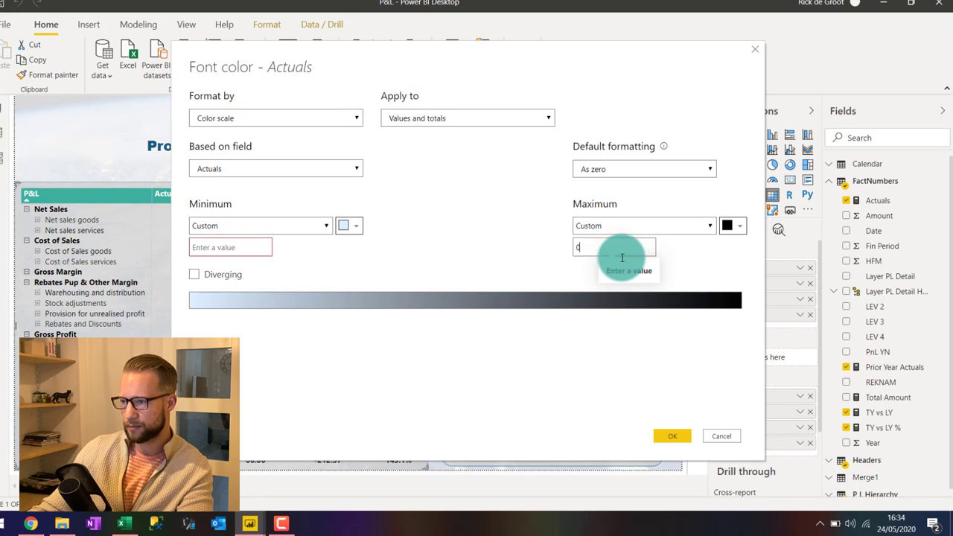
left_click(234, 246)
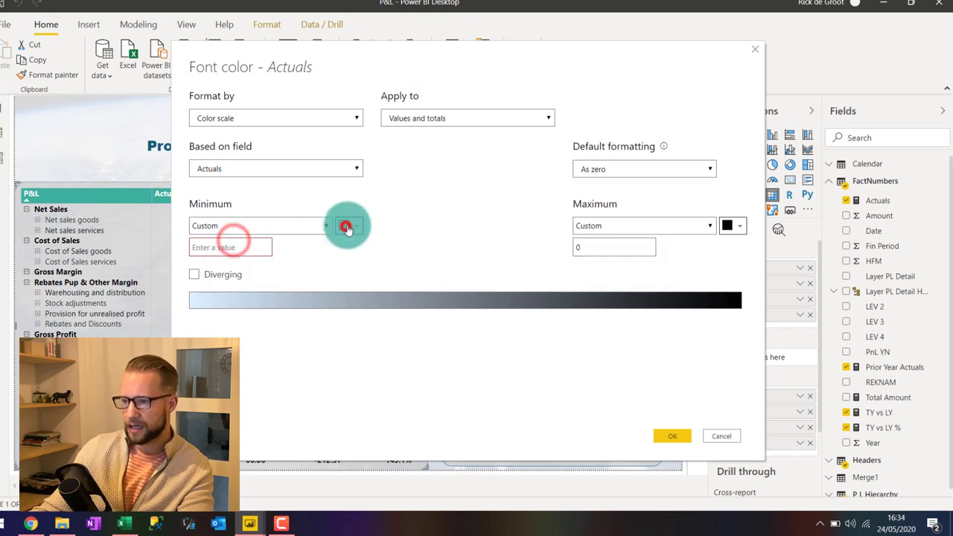
left_click(346, 228)
left_click(357, 258)
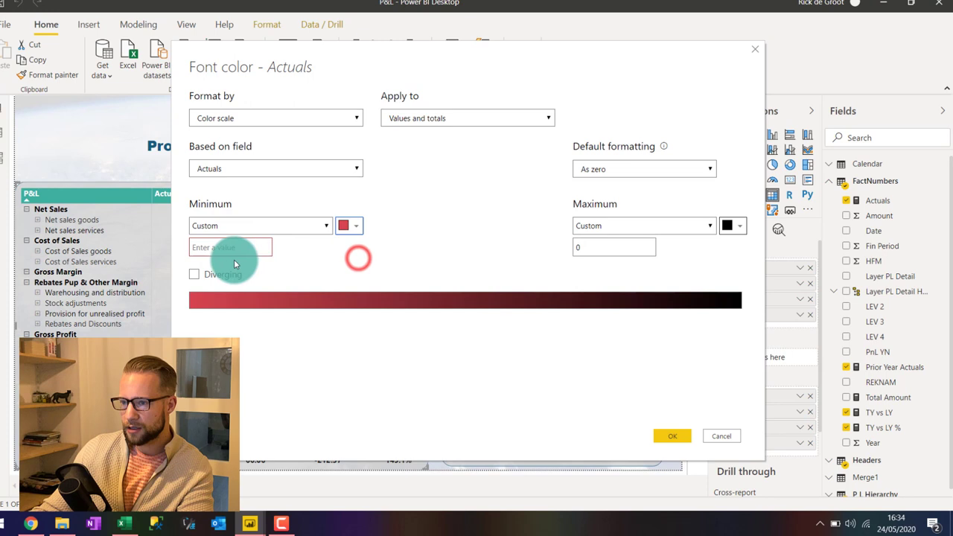
left_click(217, 248)
type("0")
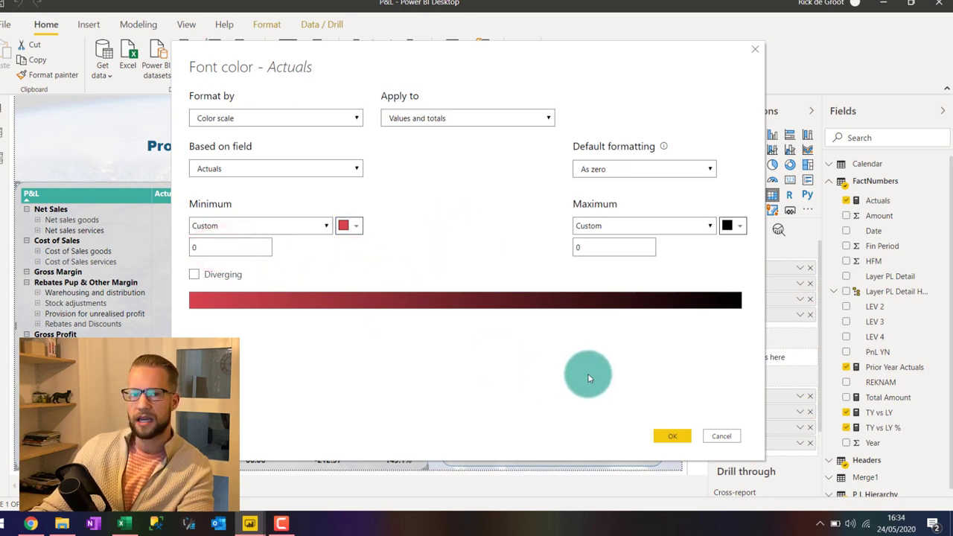
left_click(673, 437)
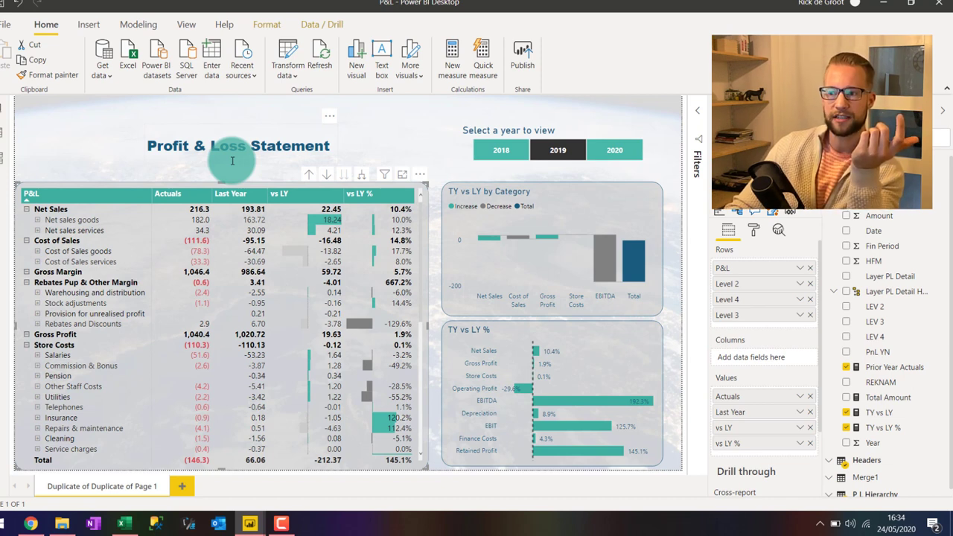
Replace the Actuals format string with $ #,##0.0 ; ($ #,##0.0); -
left_click(897, 211)
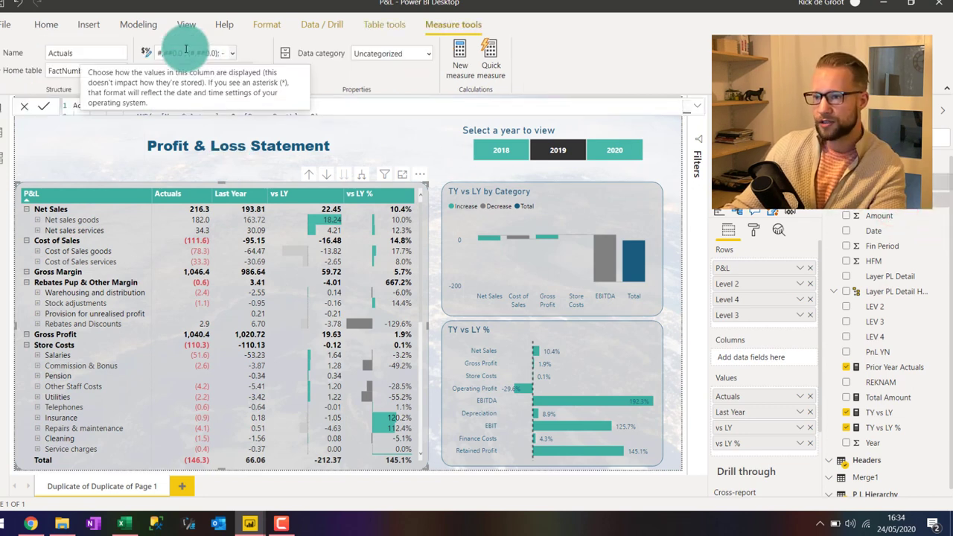
left_click(160, 52)
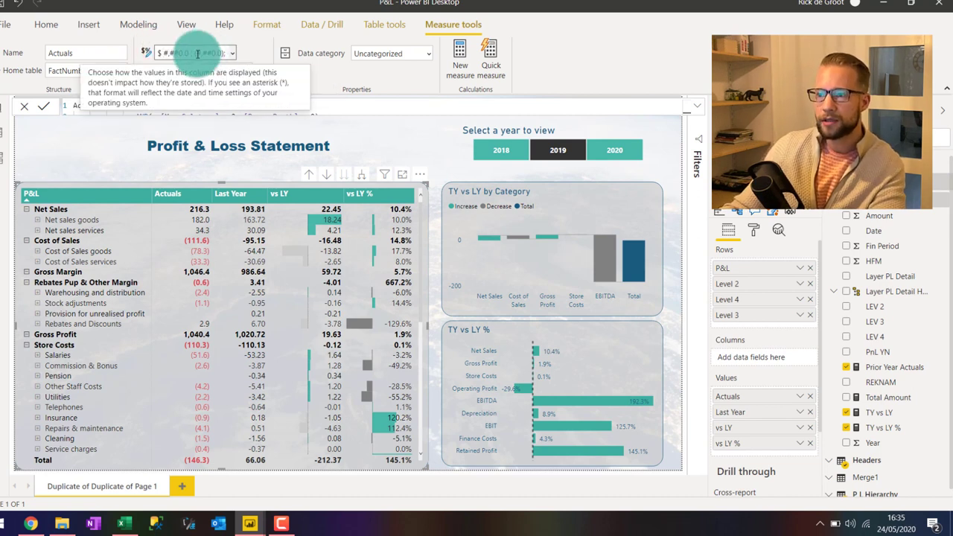
left_click_drag(195, 50, 223, 64)
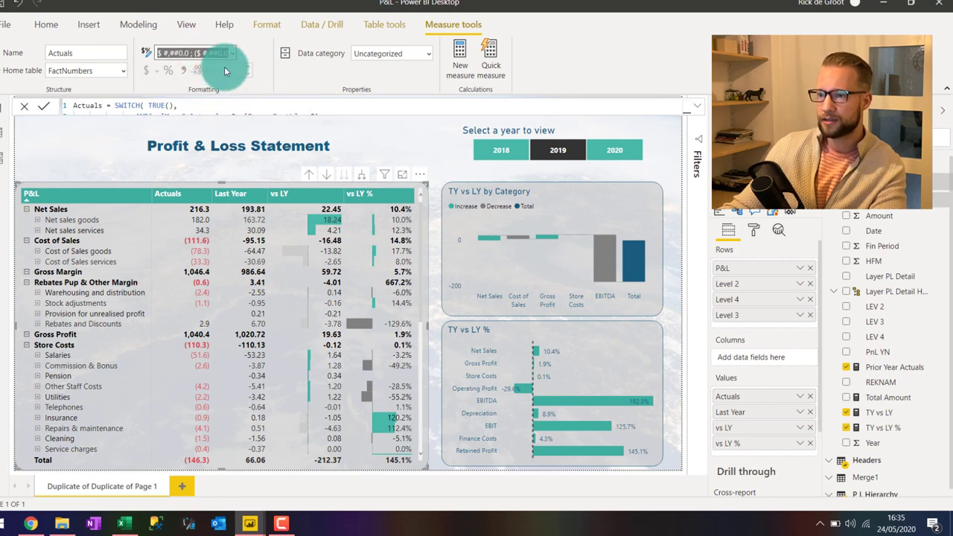
key("Return")
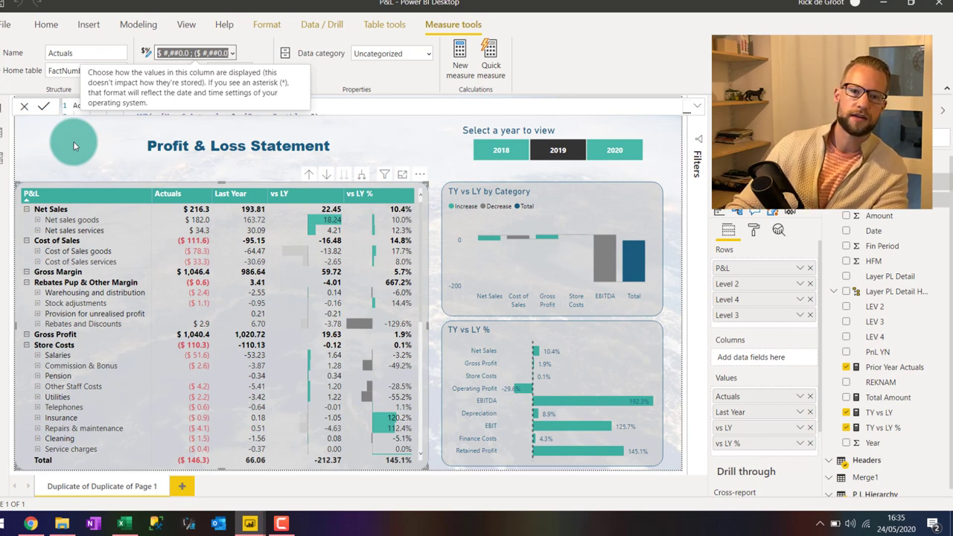
left_click(187, 58)
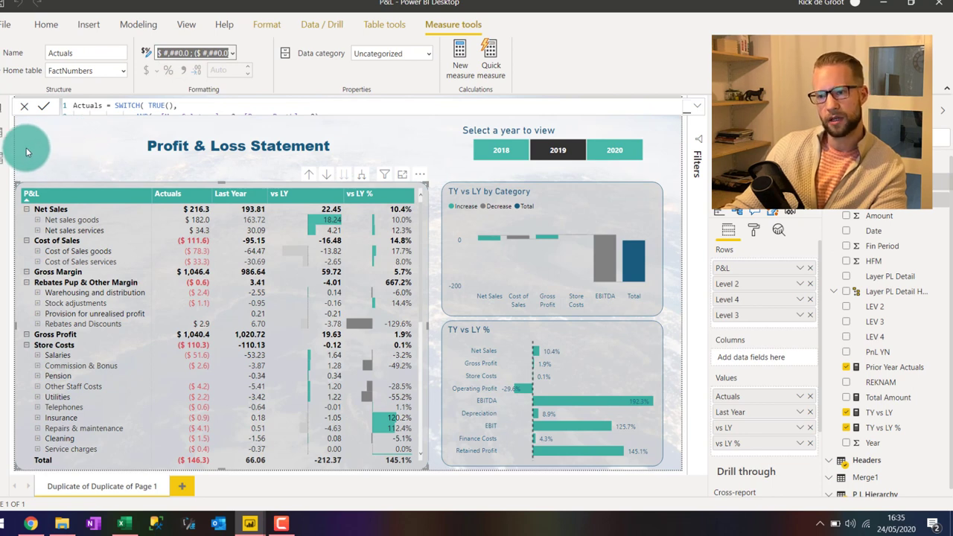
In Model view, expand the FactNumbers table and select the Actuals measure
left_click(4, 158)
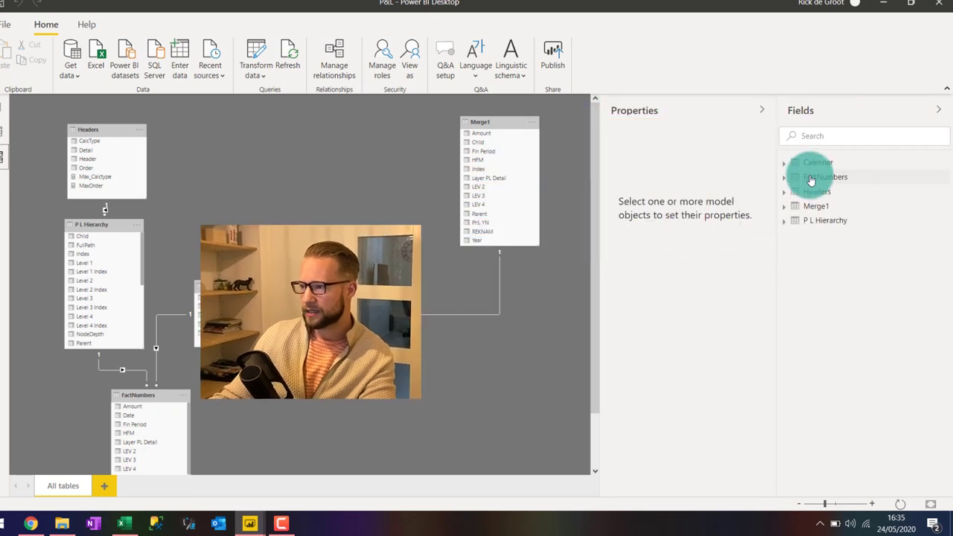
left_click(799, 180)
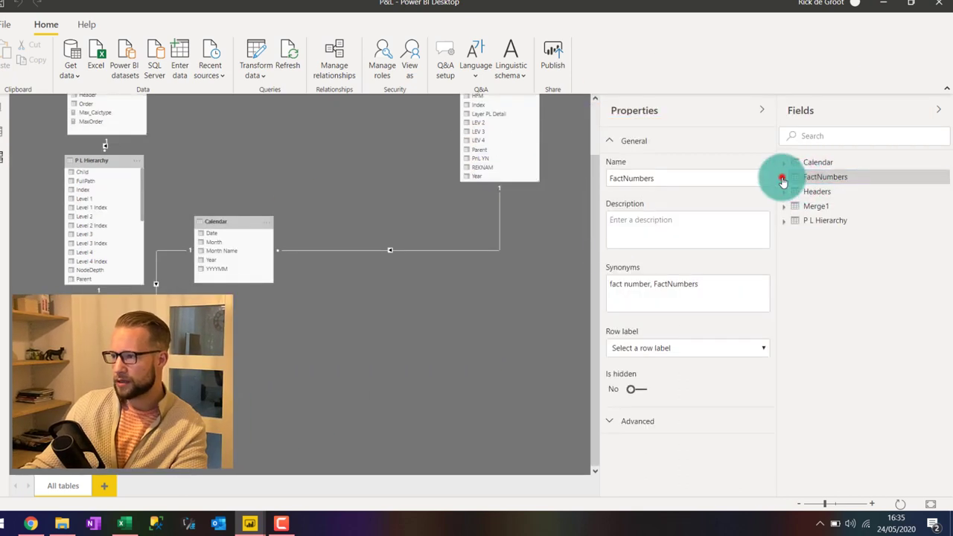
left_click(783, 179)
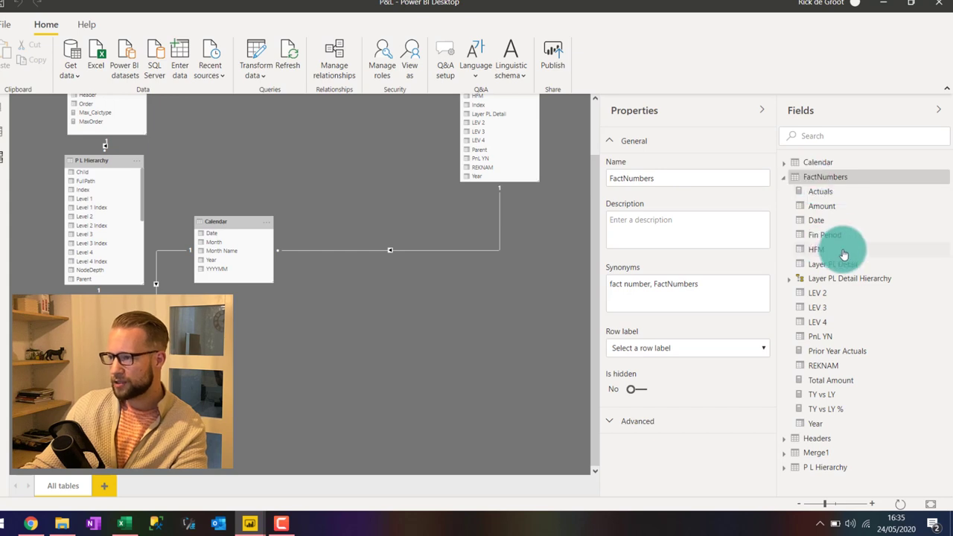
left_click(828, 194)
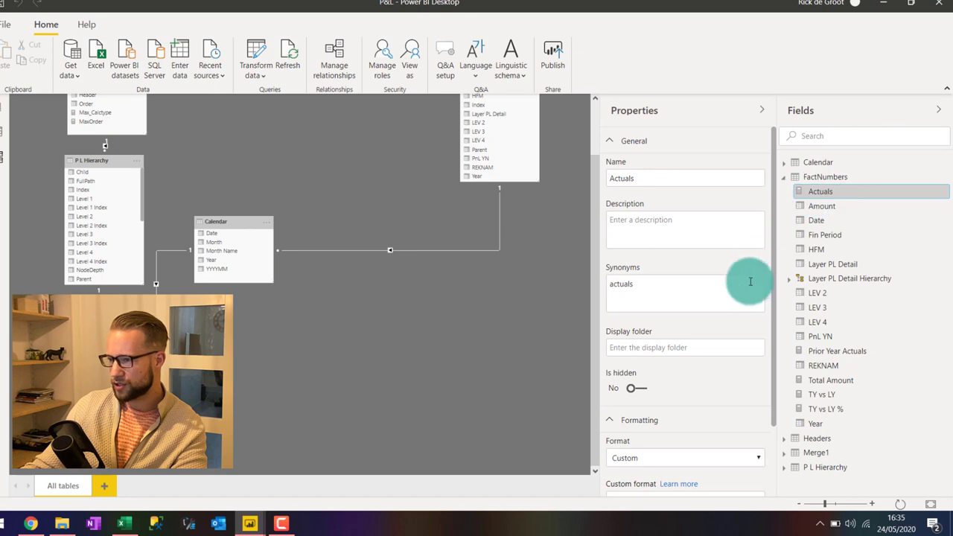
scroll(734, 343, "down", 2)
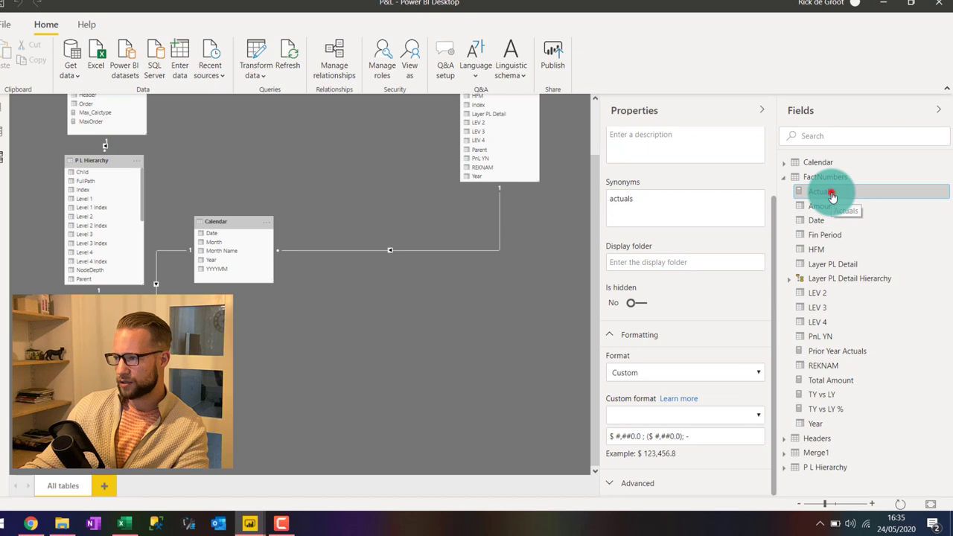
Multi-select Actuals, Prior Year Actuals and TY vs LY
left_click(838, 339, "ctrl")
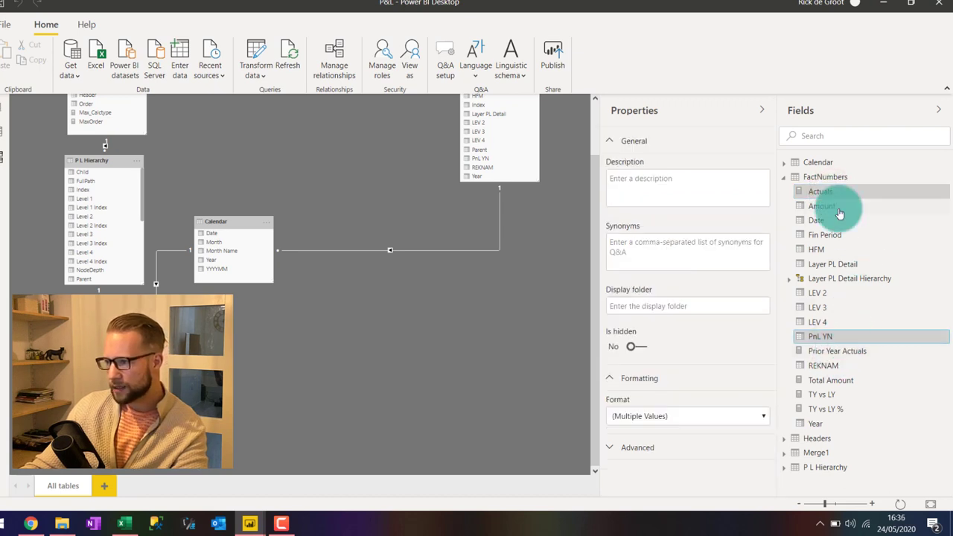
left_click(858, 192)
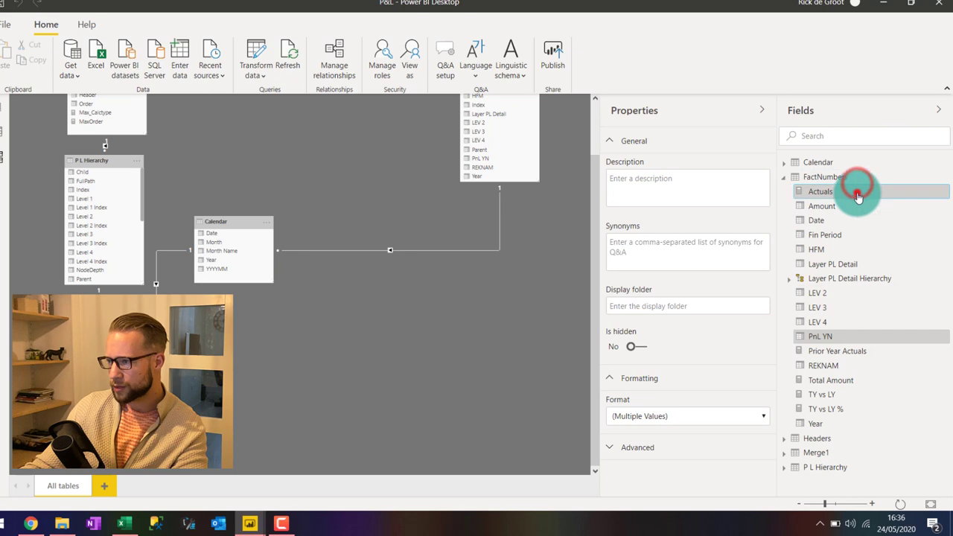
left_click(848, 353, "ctrl")
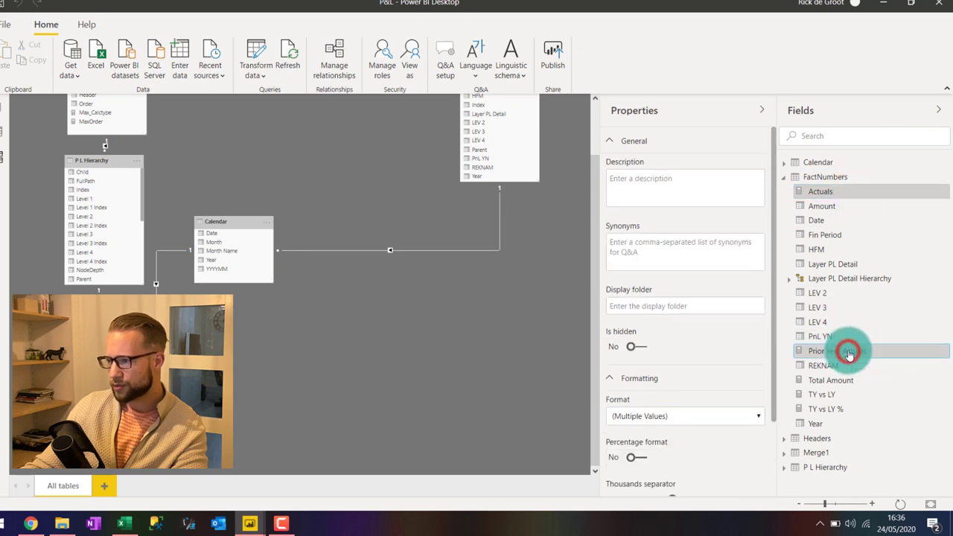
left_click(840, 396, "ctrl")
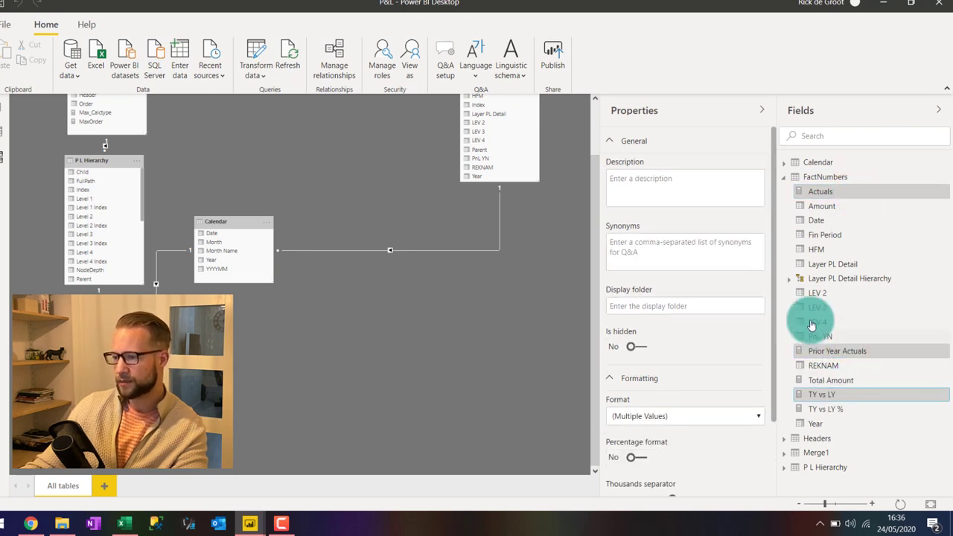
Change the three measures' Format from (Multiple Values) to Custom
scroll(656, 320, "down", 2)
left_click(636, 325)
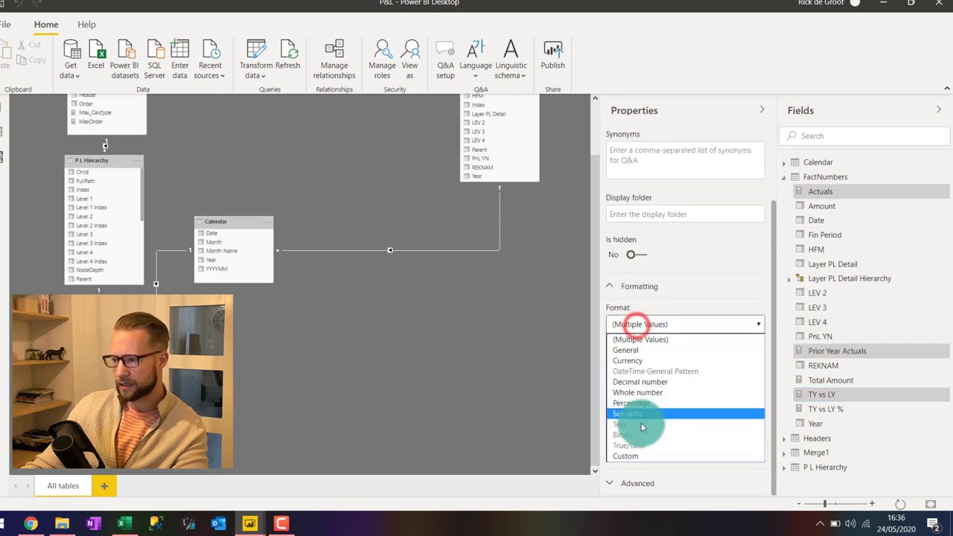
left_click(626, 456)
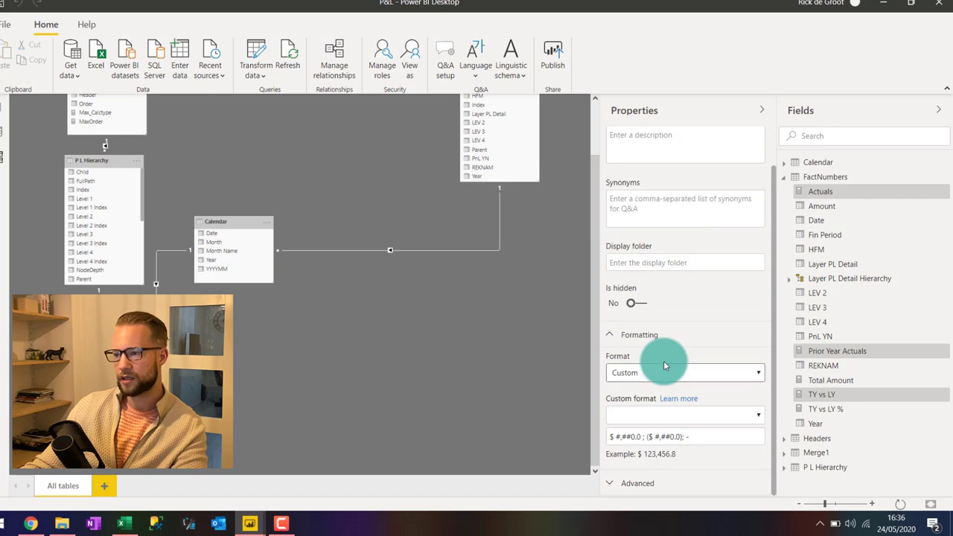
left_click(708, 436)
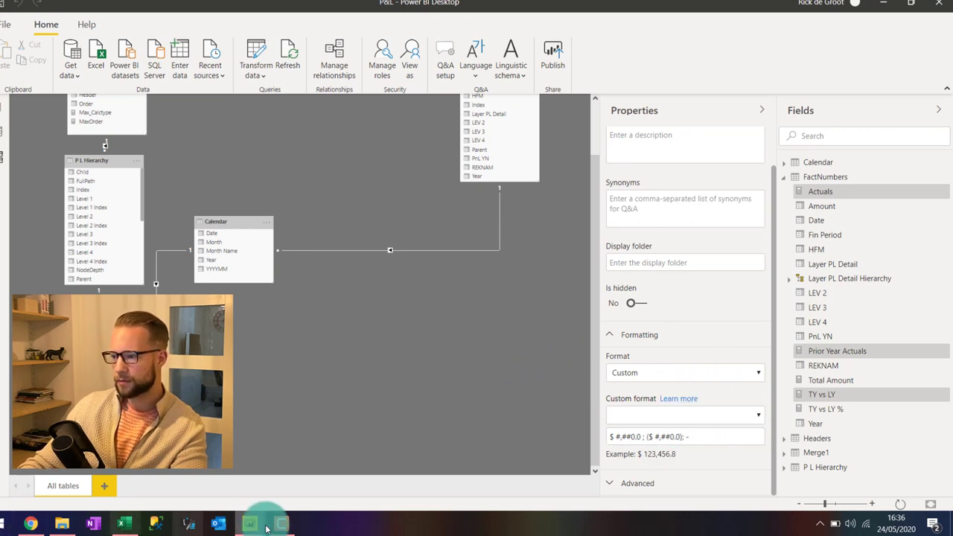
Reselect TY vs LY, Prior Year Actuals and Actuals together
left_click(534, 340)
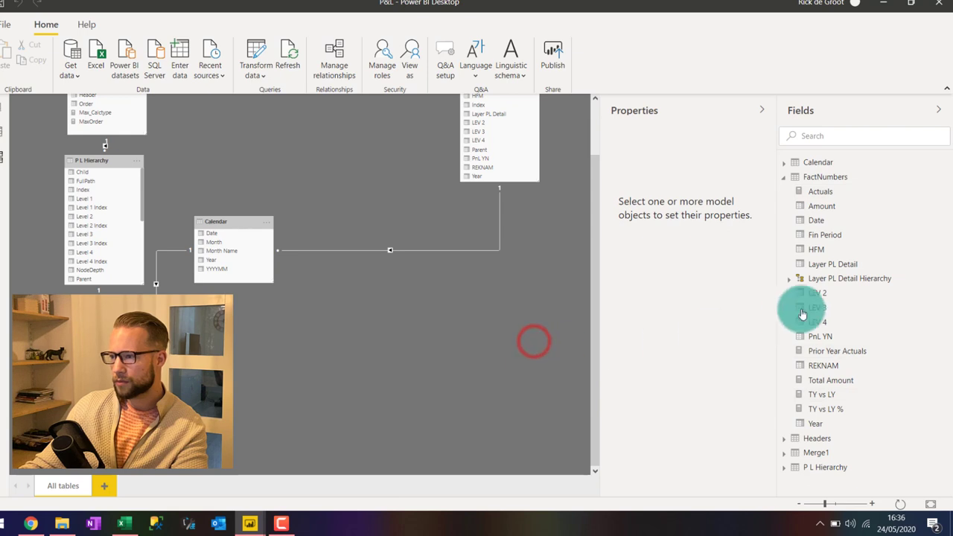
left_click(816, 393)
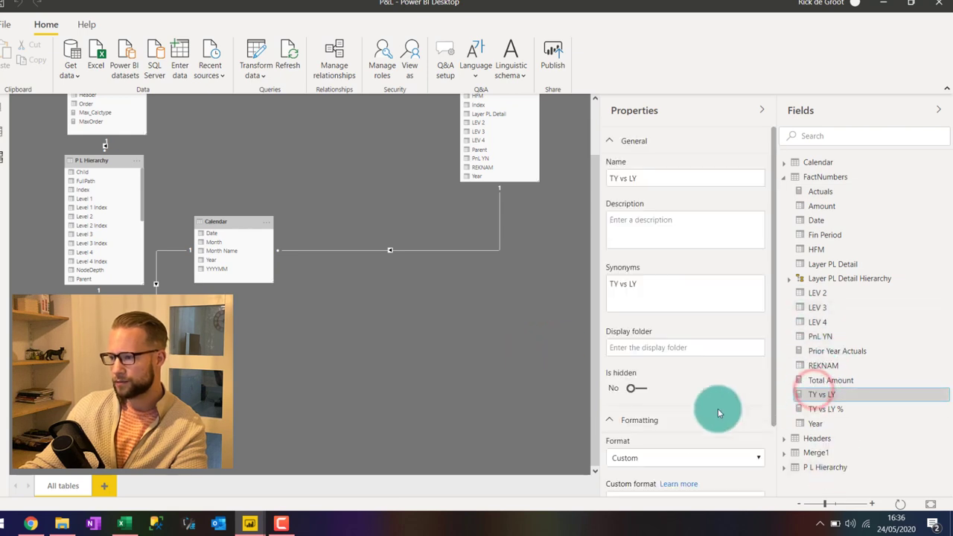
scroll(719, 410, "down", 2)
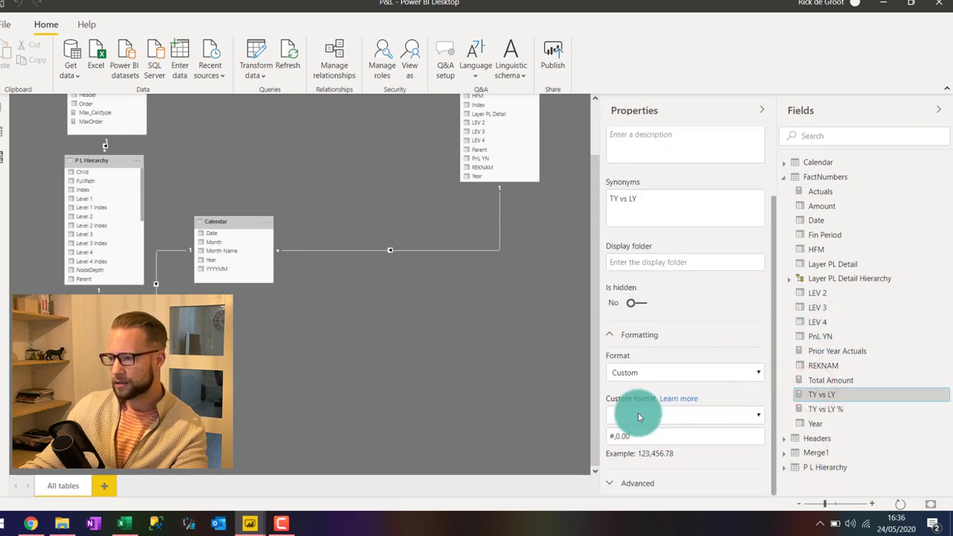
left_click(840, 351, "ctrl")
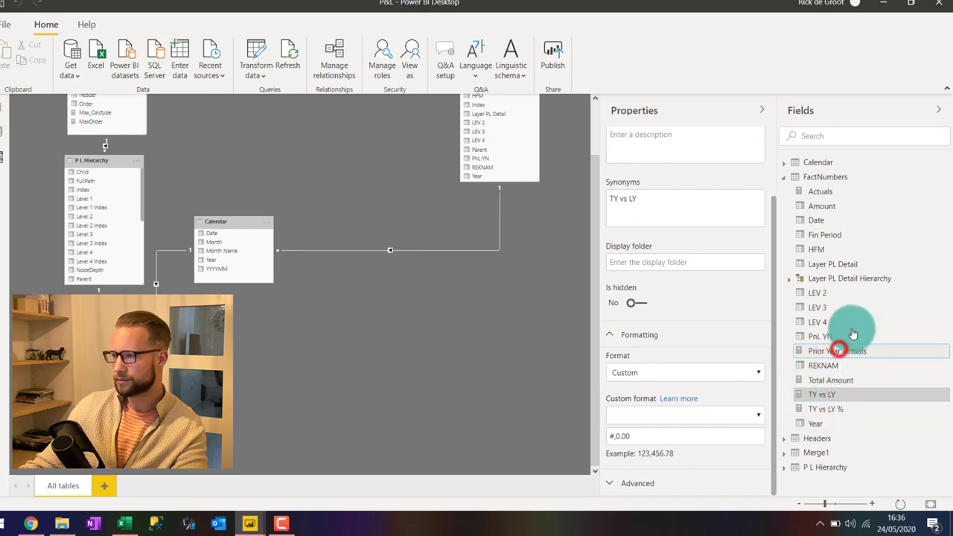
left_click(834, 195, "ctrl")
Set their shared custom format to #,##0.0 ; (#,##0.0) ; -, removing the dollar signs
left_click_drag(659, 436, 589, 437)
type("$ #,##0.0 ; ($ #,##0.0)")
left_click(615, 437)
key("BackSpace")
key("Delete")
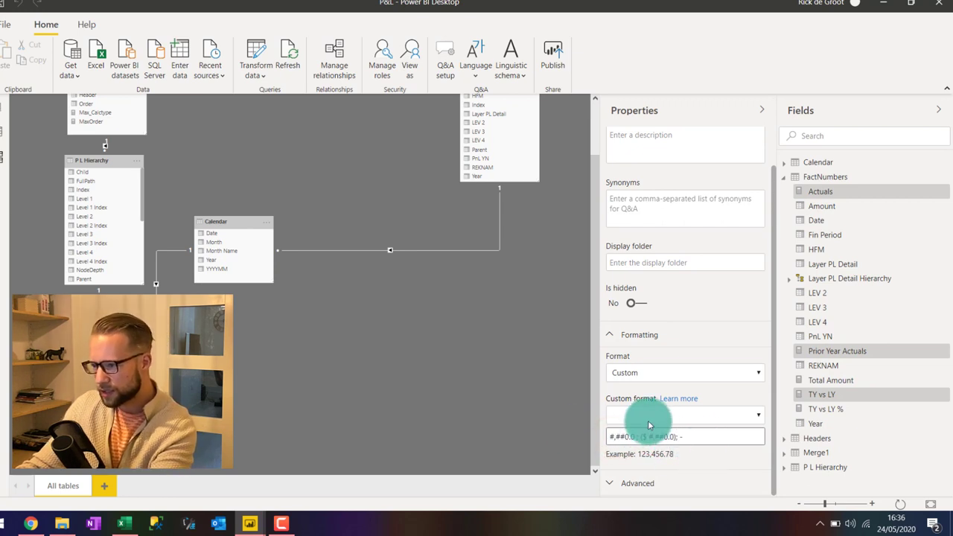
left_click(645, 438)
key("BackSpace")
key("Delete")
left_click(707, 437)
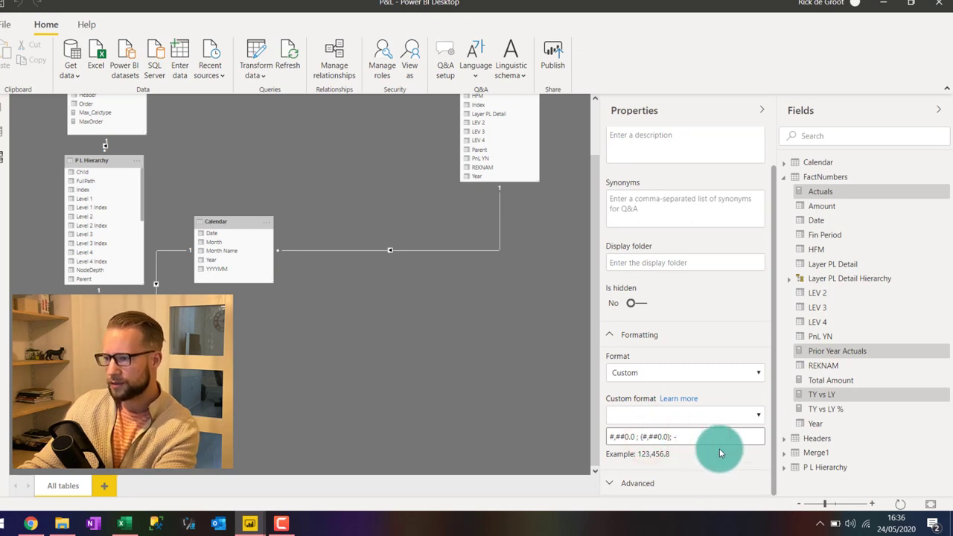
key("Return")
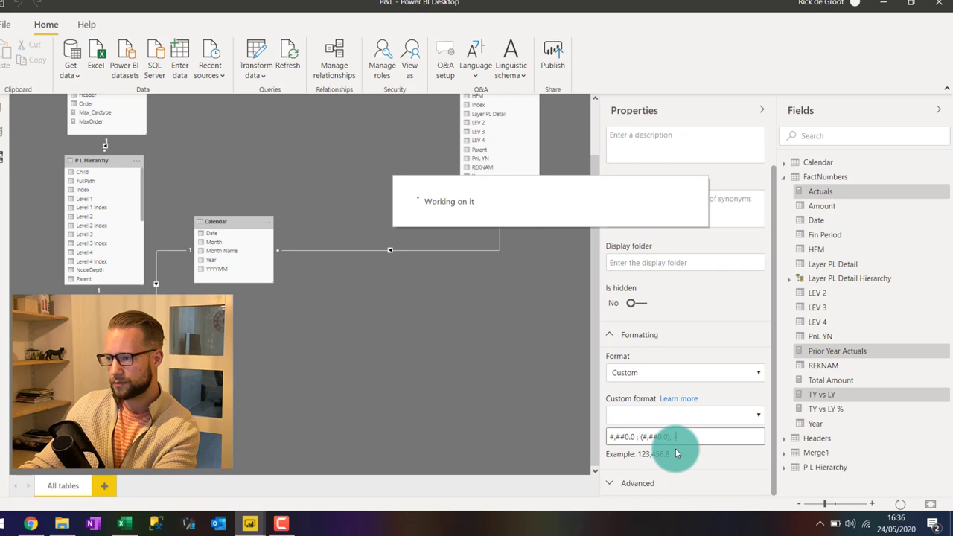
left_click(850, 355)
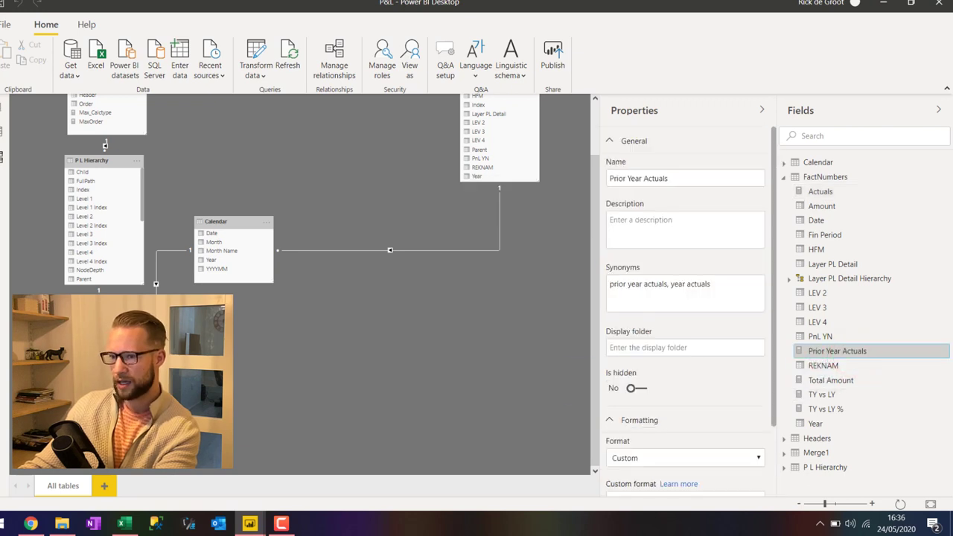
Return to the report page to view the P&L matrix with one-decimal values like (95.2)
left_click(2, 110)
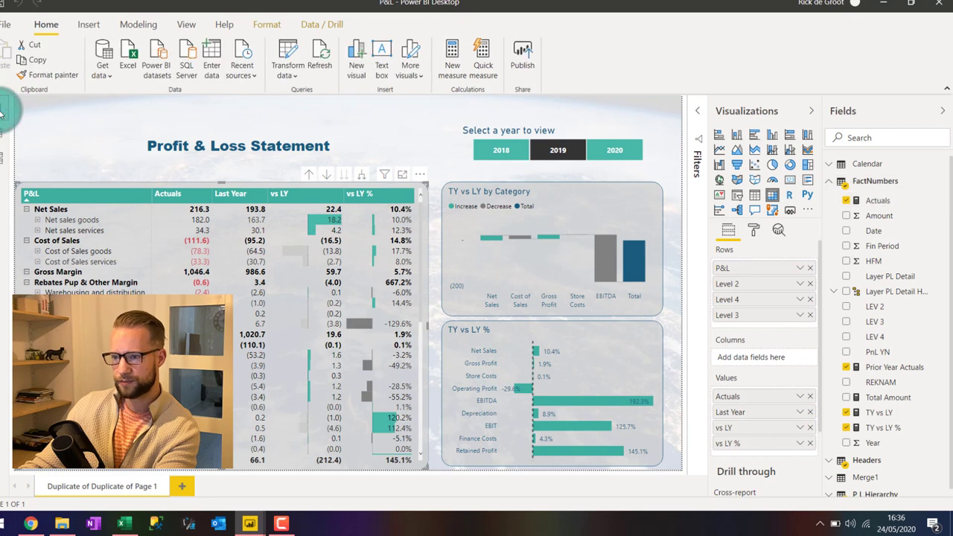